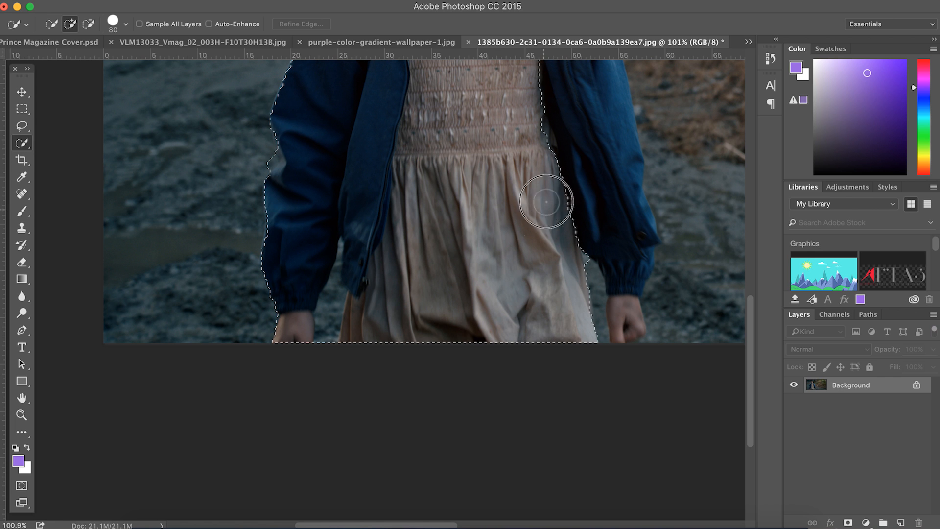
Add the sleeve and hand on the image's right side to the Quick Selection of the figure
mouse_move(606, 179)
mouse_down()
mouse_move(623, 317)
mouse_move(613, 250)
mouse_up()
scroll(612, 250, right, 2)
scroll(612, 250, up, 5)
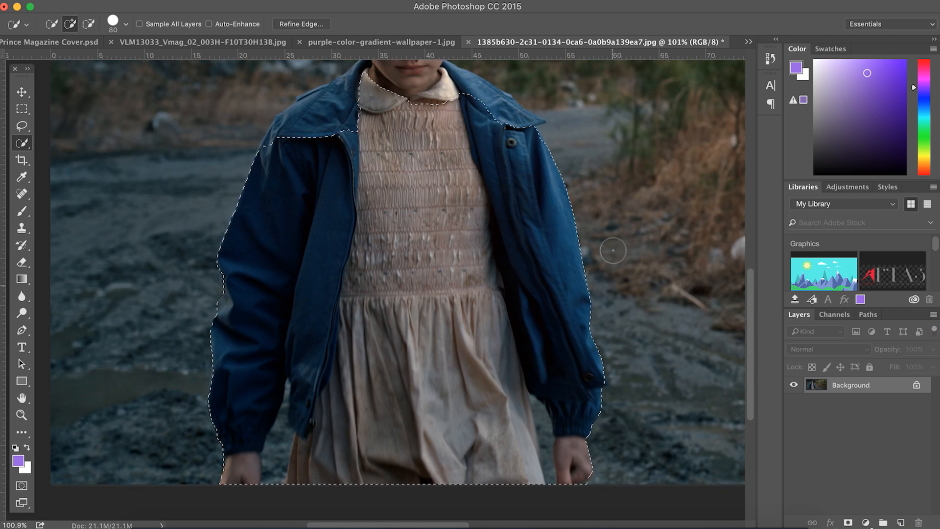
With a 28 px Quick Selection brush, subtract the background gap between the image-left sleeve and the dress, keeping the jacket flap and skirt selected
scroll(613, 250, up, 4)
scroll(357, 311, down, 6)
scroll(356, 311, left, 3)
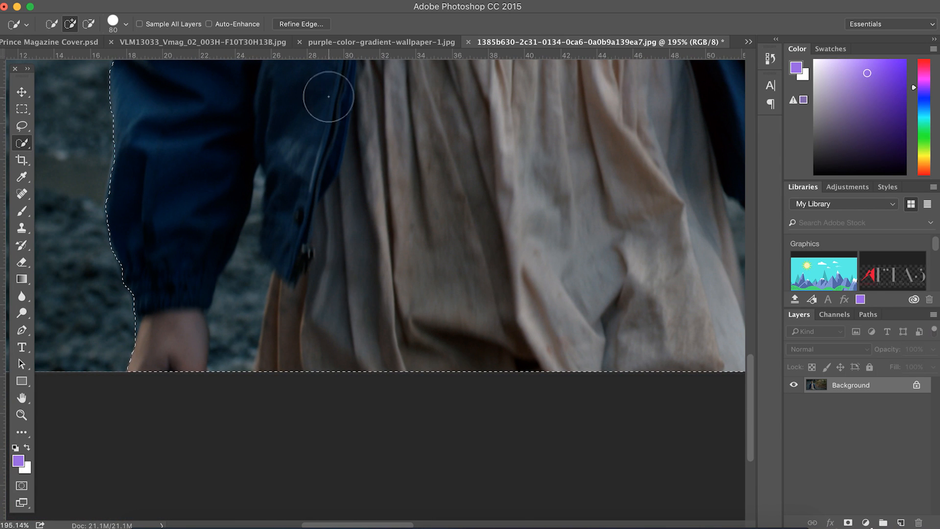
click(126, 24)
drag(77, 60, 68, 57)
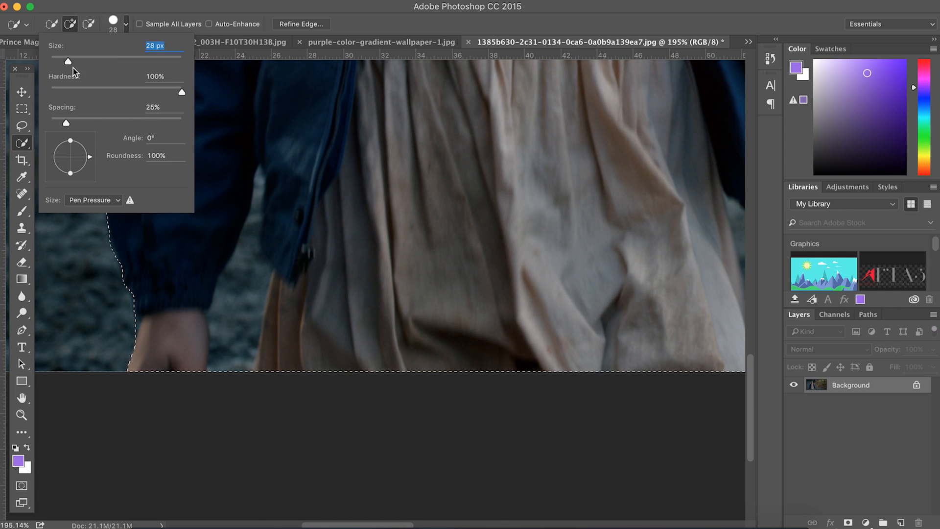
click(218, 451)
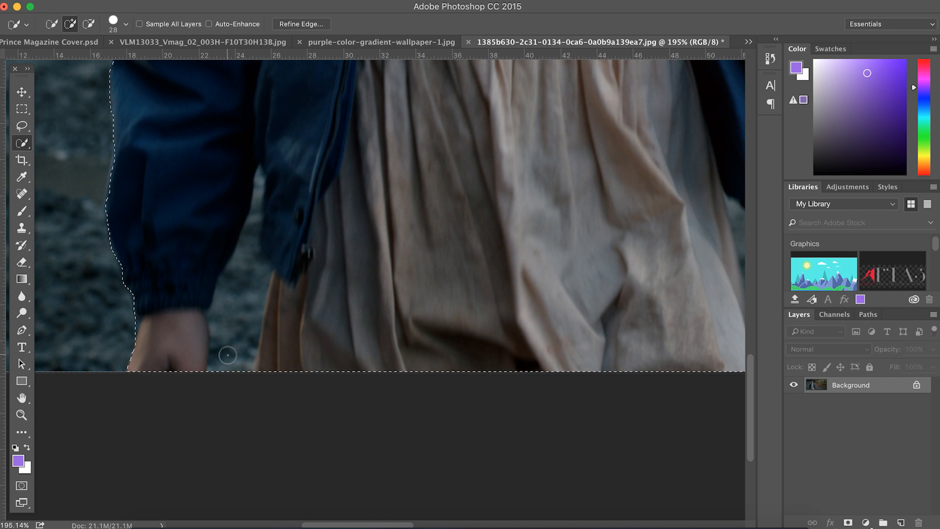
mouse_move(228, 355)
mouse_down()
mouse_move(329, 204)
mouse_move(340, 207)
mouse_move(327, 216)
mouse_move(325, 191)
mouse_move(283, 164)
mouse_up()
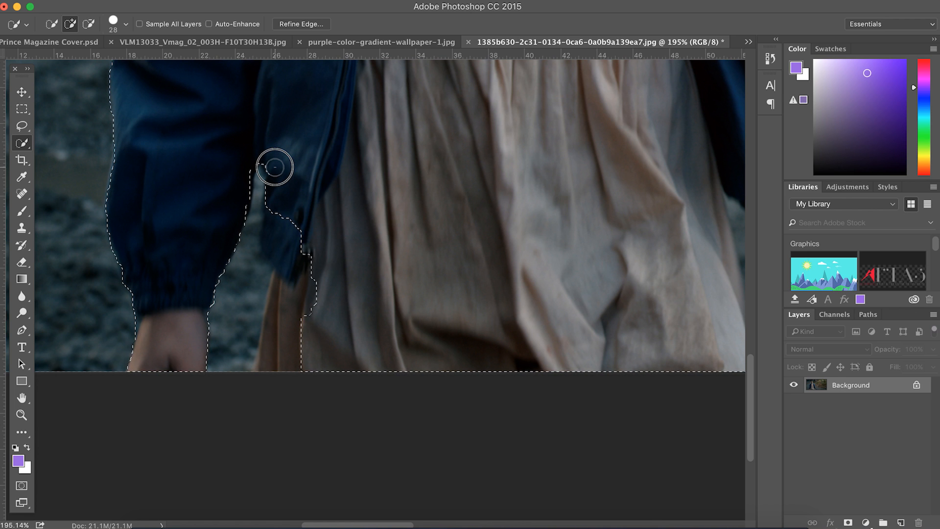
drag(276, 171, 270, 339)
Subtract the background gap between the skirt and the image-right sleeve and hand from the selection
scroll(271, 338, right, 8)
key(alt)
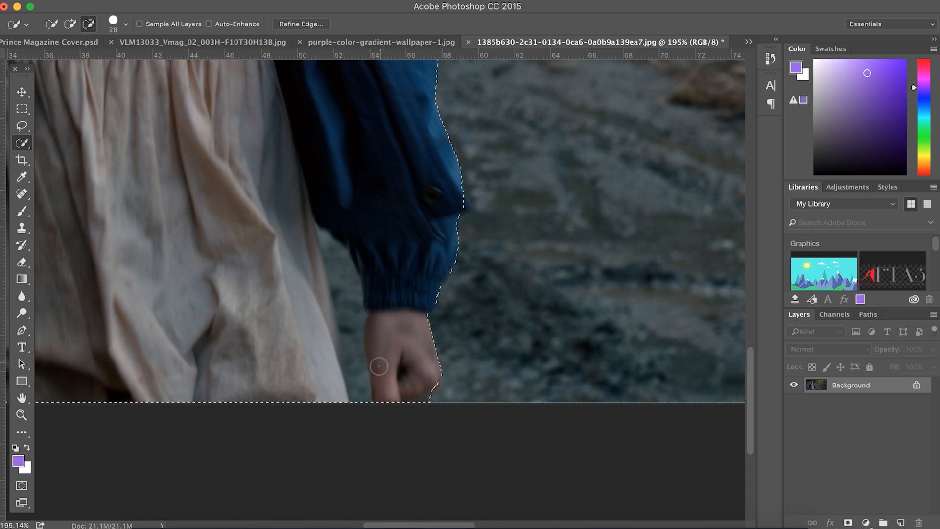
mouse_move(363, 397)
mouse_down()
mouse_move(344, 277)
mouse_move(326, 235)
mouse_up()
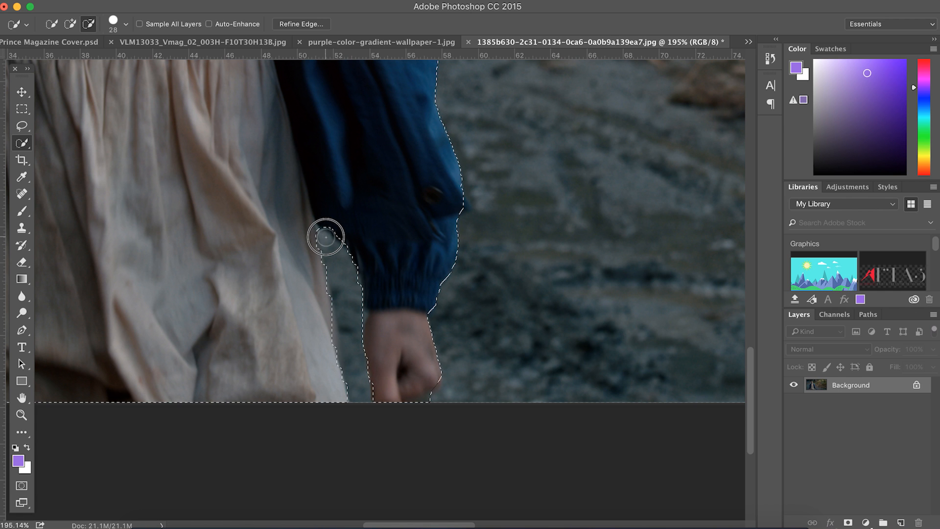
Subtract the strip of background beside the jacket's pointed collar tip on the image's right side from the selection
scroll(358, 275, up, 15)
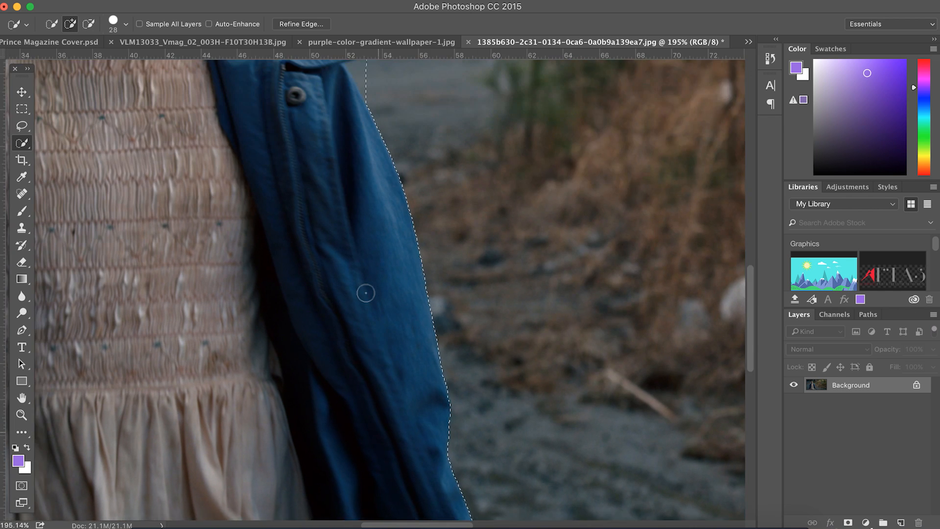
scroll(366, 293, up, 5)
key(alt)
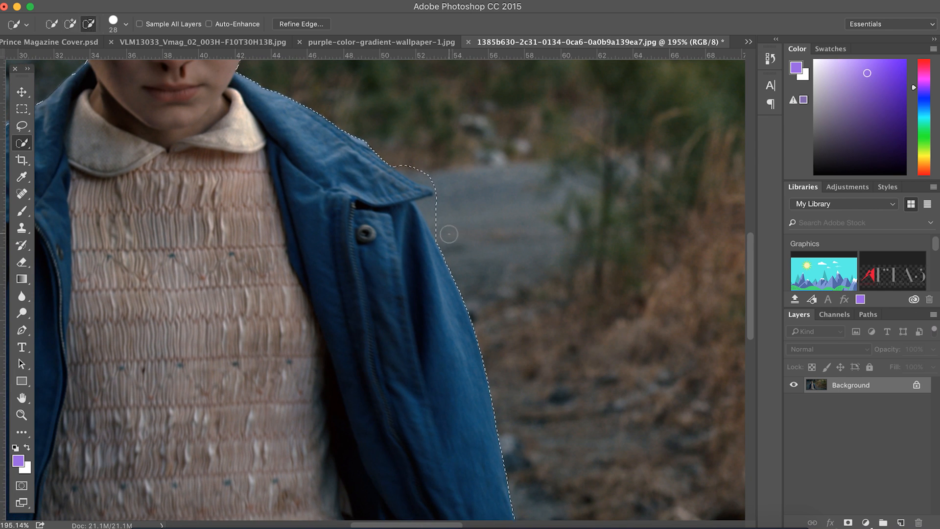
mouse_move(437, 222)
mouse_down()
mouse_move(428, 208)
mouse_move(443, 192)
mouse_up()
Start Refine Edge on the selected figure with Smart Radius on, radius 2.9 px and smooth 56
scroll(338, 147, up, 5)
scroll(337, 147, left, 2)
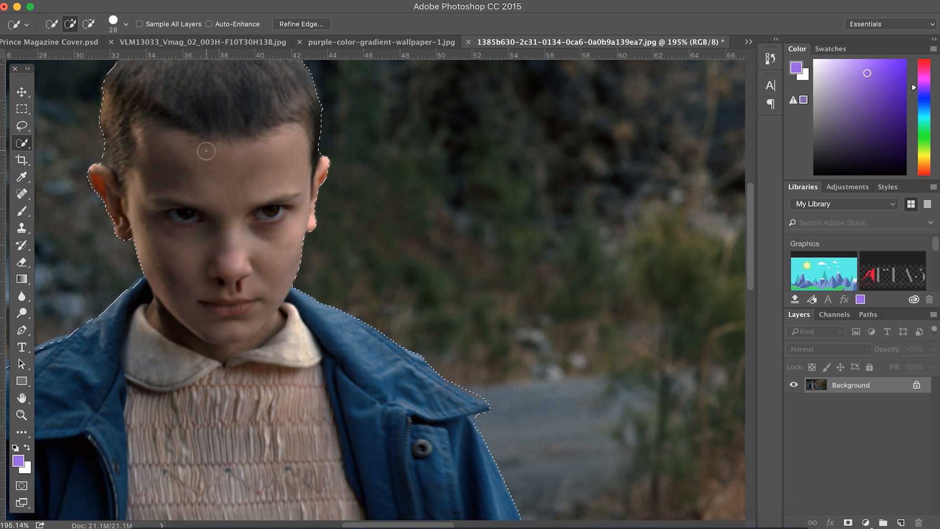
scroll(205, 151, up, 4)
scroll(204, 151, left, 2)
scroll(206, 151, up, 2)
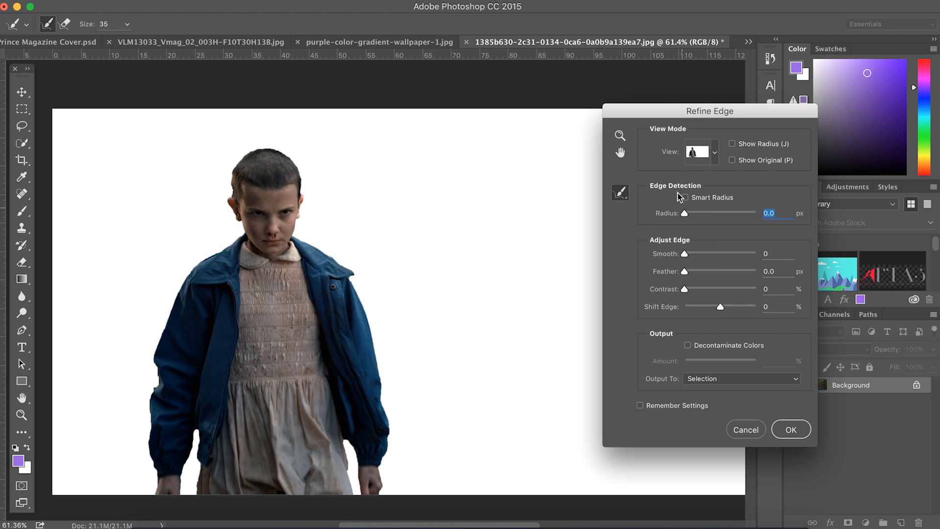
drag(681, 111, 463, 99)
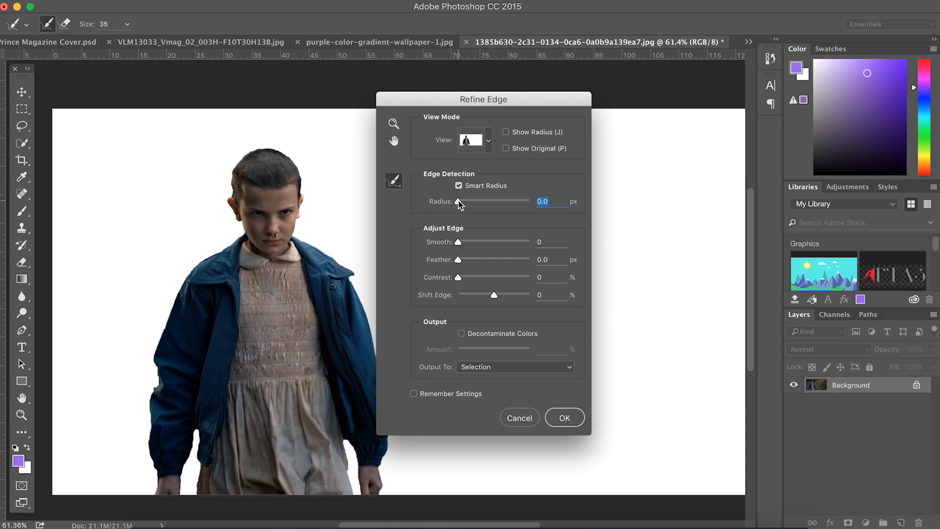
click(458, 200)
mouse_move(459, 201)
mouse_down()
mouse_move(492, 205)
mouse_move(459, 208)
mouse_move(469, 201)
mouse_up()
drag(459, 242, 498, 244)
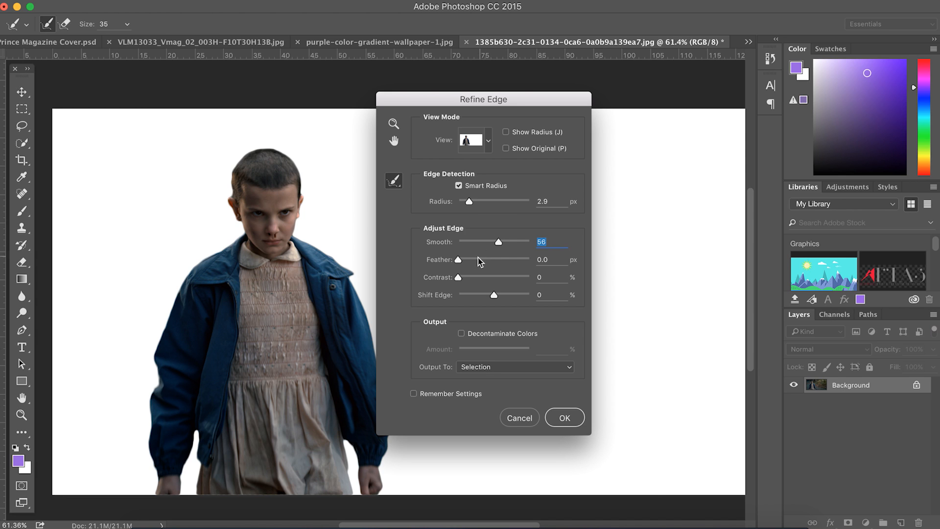
Try the edge feather at 1000 px, reset it to 0 px and set the contrast to 15%
drag(458, 260, 530, 262)
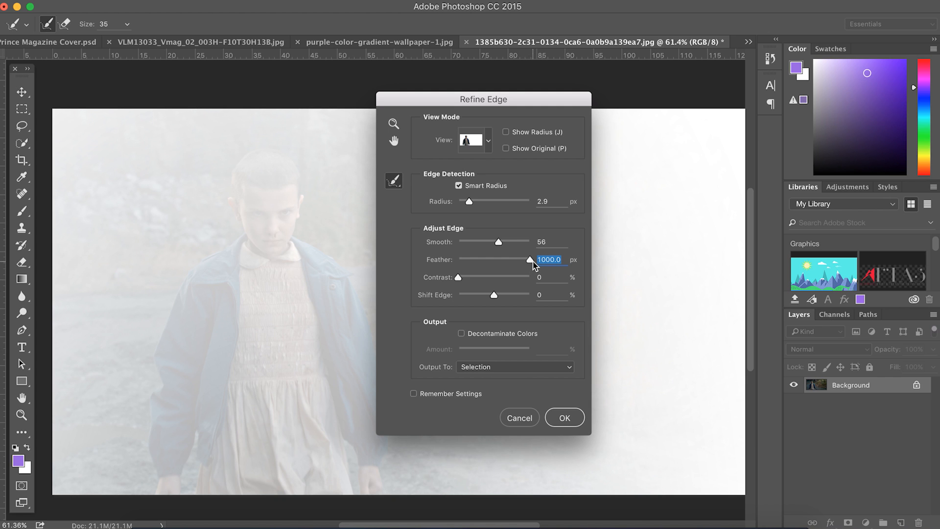
click(533, 262)
drag(527, 262, 445, 280)
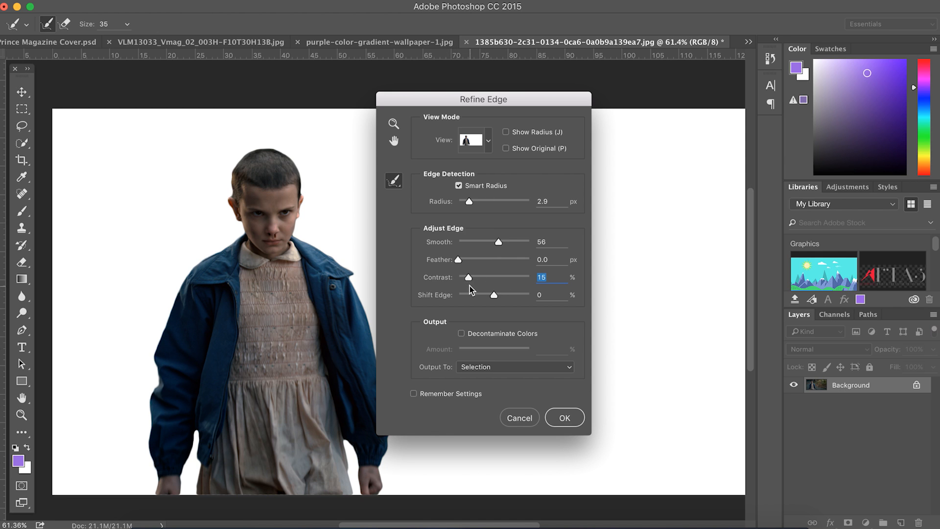
Set shift edge to -18% and radius to 6.2 px, and output the refined selection to a new layer with layer mask
mouse_move(494, 297)
mouse_down()
mouse_move(462, 300)
mouse_move(534, 301)
mouse_move(488, 297)
mouse_up()
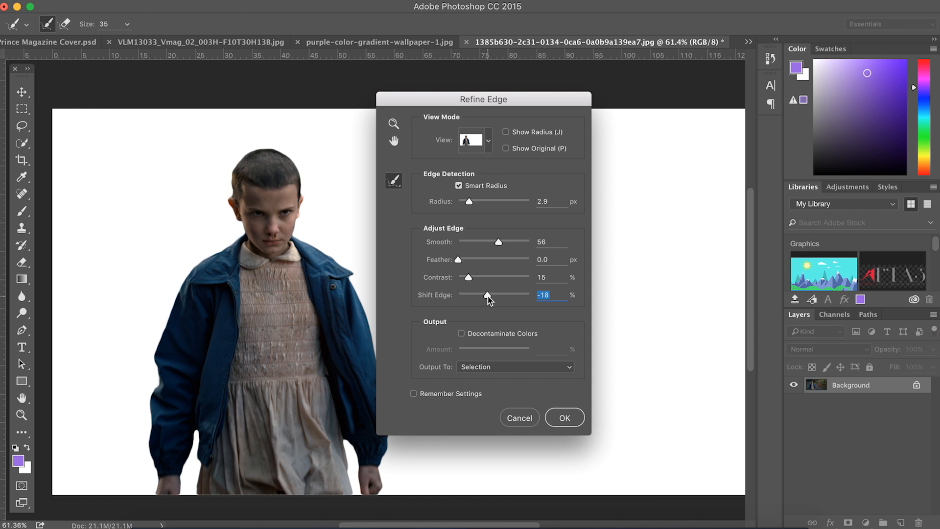
drag(469, 202, 480, 202)
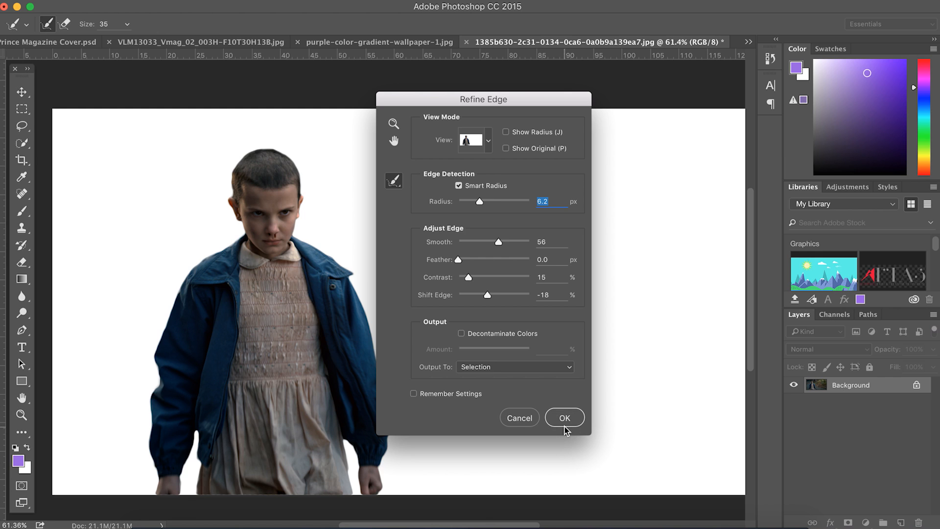
click(538, 368)
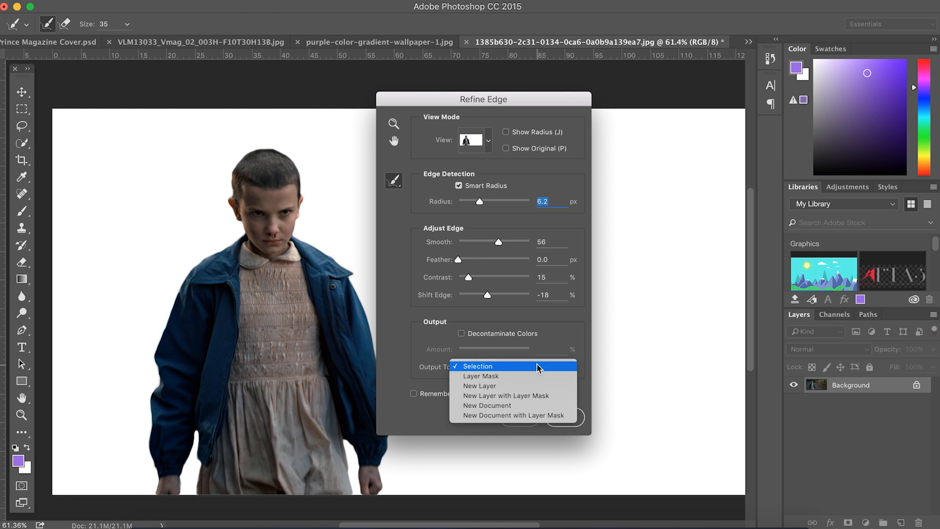
click(512, 396)
click(561, 418)
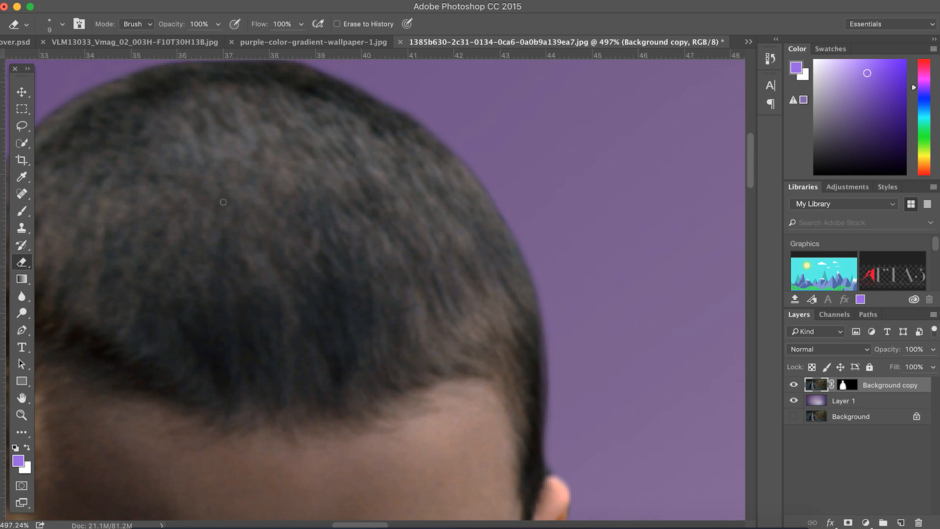
Erase the fringe along the image-left curve of the head on the Background copy layer with a soft 9 px eraser
scroll(220, 201, left, 5)
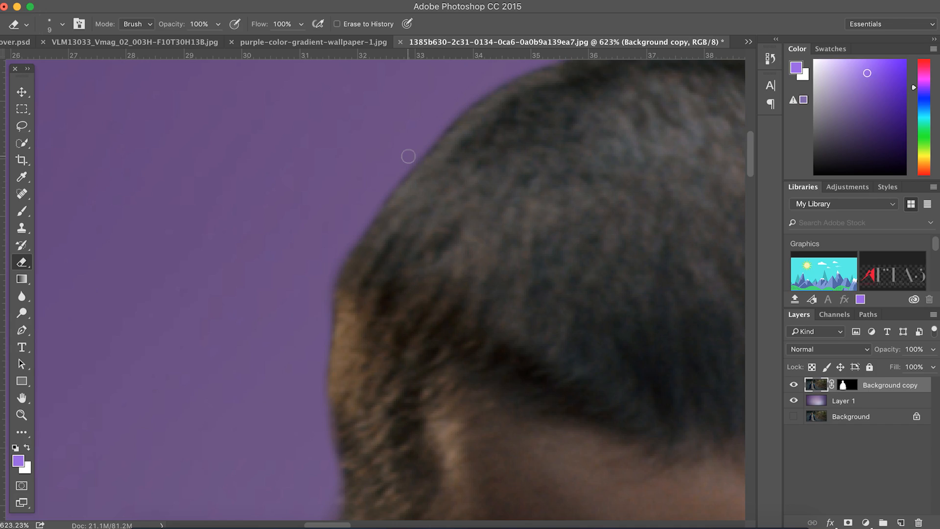
scroll(408, 156, up, 5)
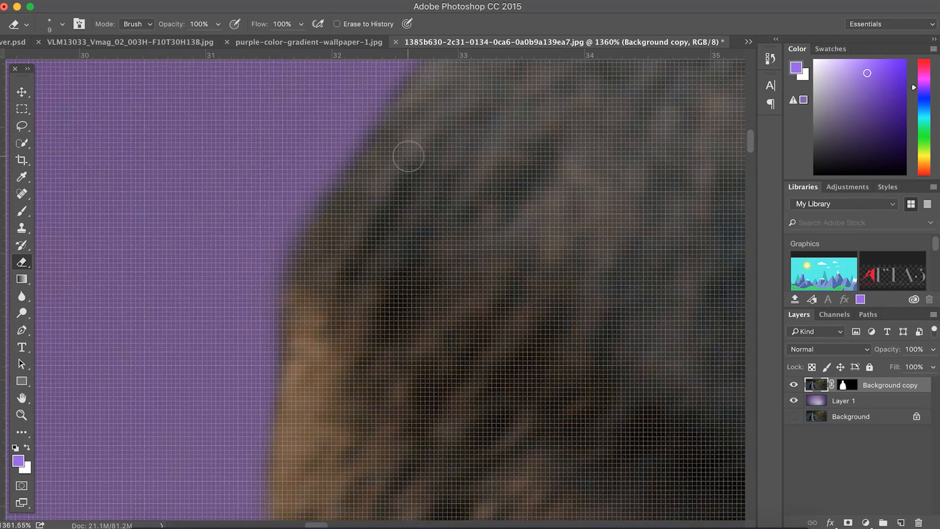
scroll(409, 156, up, 1)
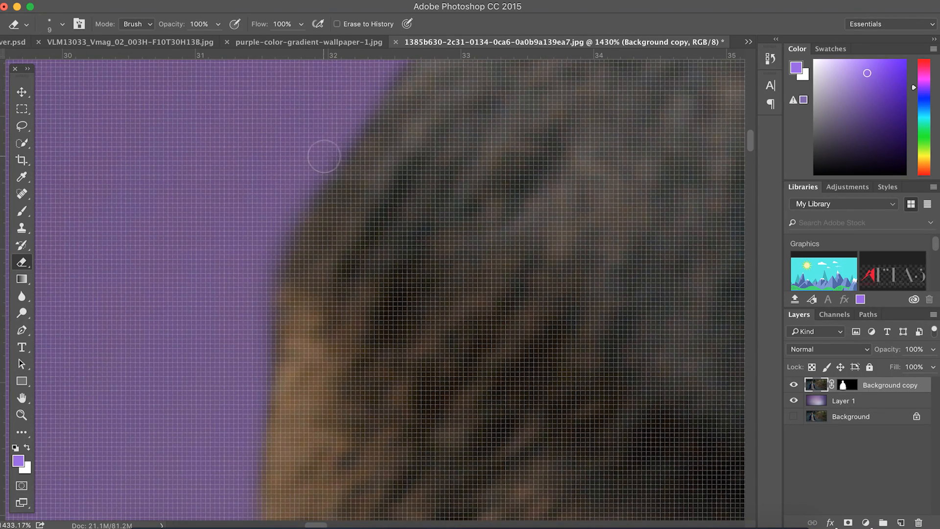
scroll(326, 156, up, 5)
scroll(326, 156, right, 3)
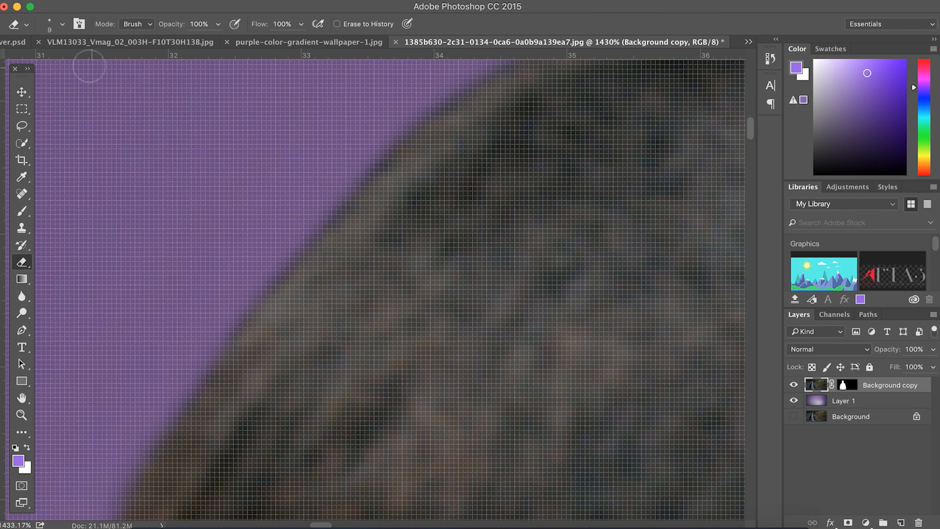
click(64, 26)
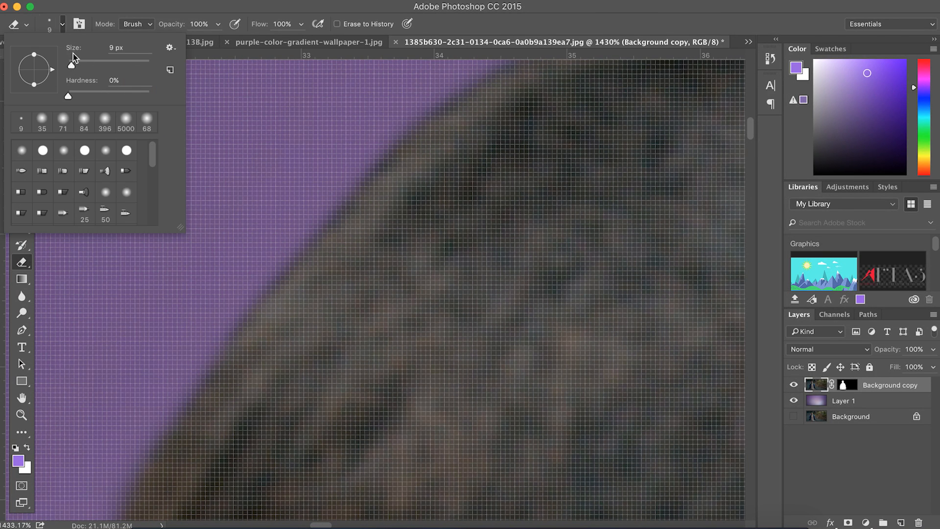
click(259, 127)
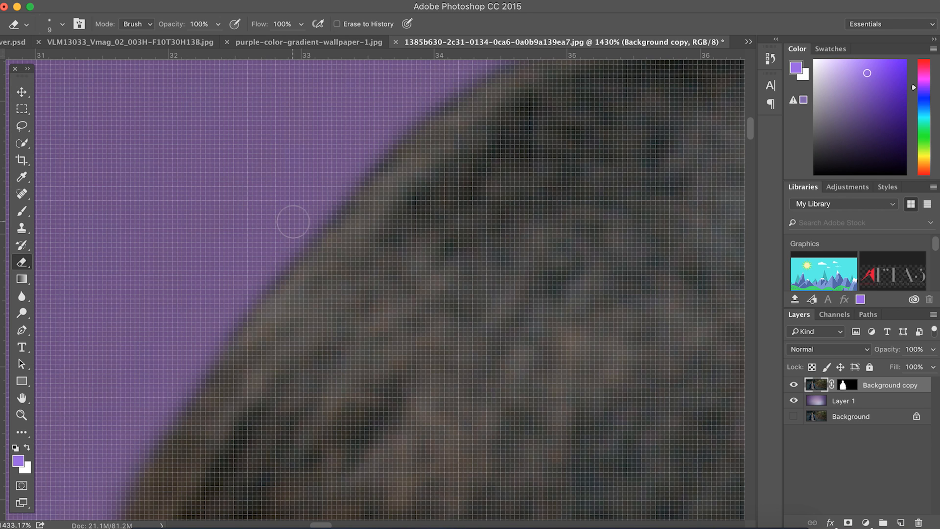
mouse_move(280, 235)
mouse_down()
mouse_move(271, 250)
mouse_move(296, 227)
mouse_up()
mouse_move(108, 384)
mouse_down()
mouse_move(101, 374)
mouse_move(162, 321)
mouse_move(231, 269)
mouse_move(254, 268)
mouse_up()
drag(253, 268, 259, 265)
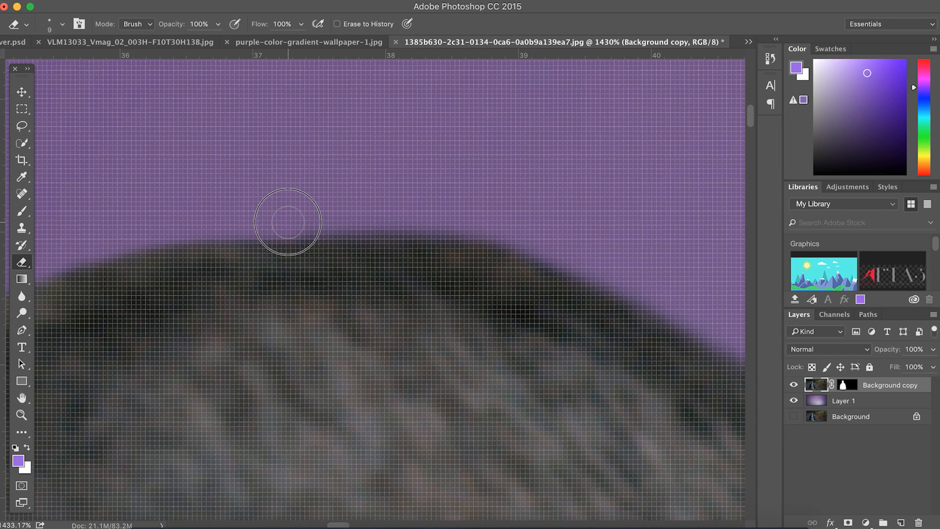
Erase the dark fringe along the top of the head
mouse_move(288, 222)
mouse_down()
mouse_move(382, 218)
mouse_move(482, 231)
mouse_up()
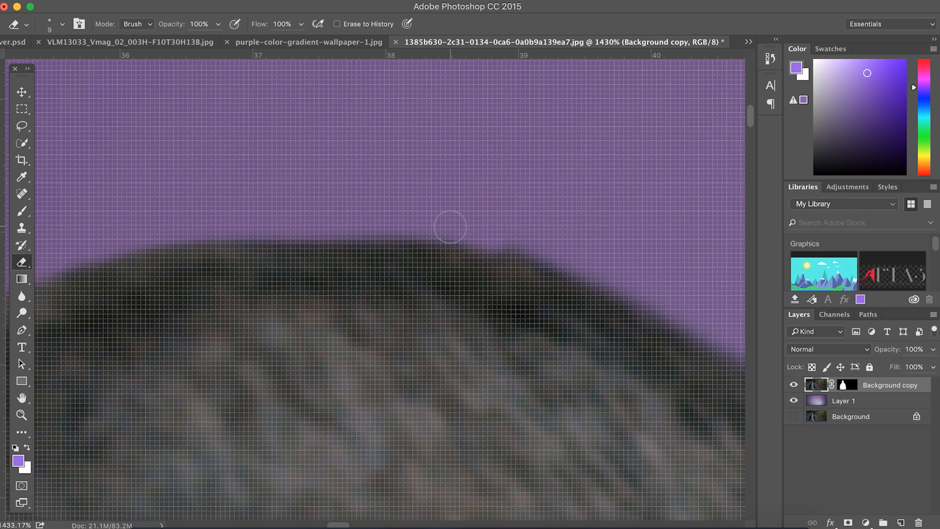
click(404, 219)
drag(405, 219, 458, 227)
scroll(458, 227, right, 5)
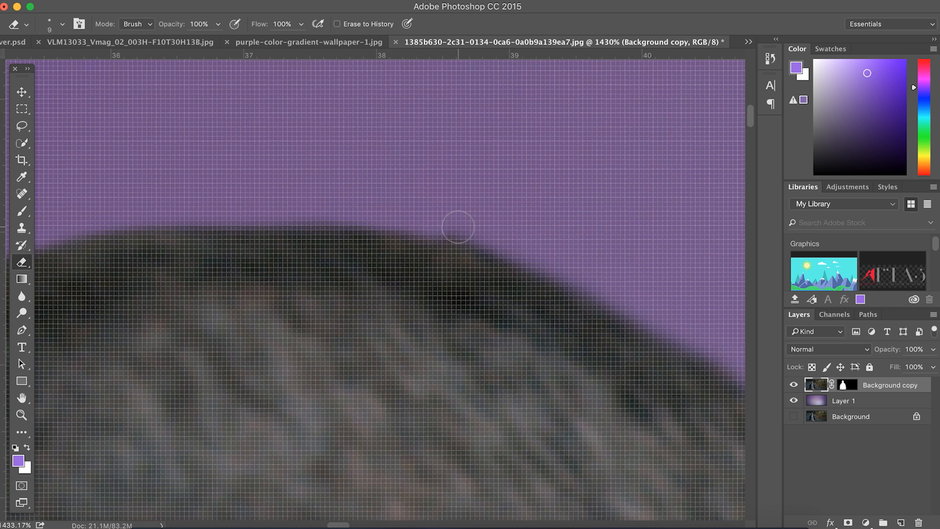
click(328, 200)
drag(327, 199, 600, 338)
Erase the fringe along the upper curve of the head on the image's right side
scroll(600, 338, right, 11)
scroll(600, 338, down, 7)
mouse_move(206, 80)
mouse_down()
mouse_move(315, 157)
mouse_move(326, 183)
mouse_move(373, 226)
mouse_move(484, 403)
mouse_up()
drag(494, 424, 545, 515)
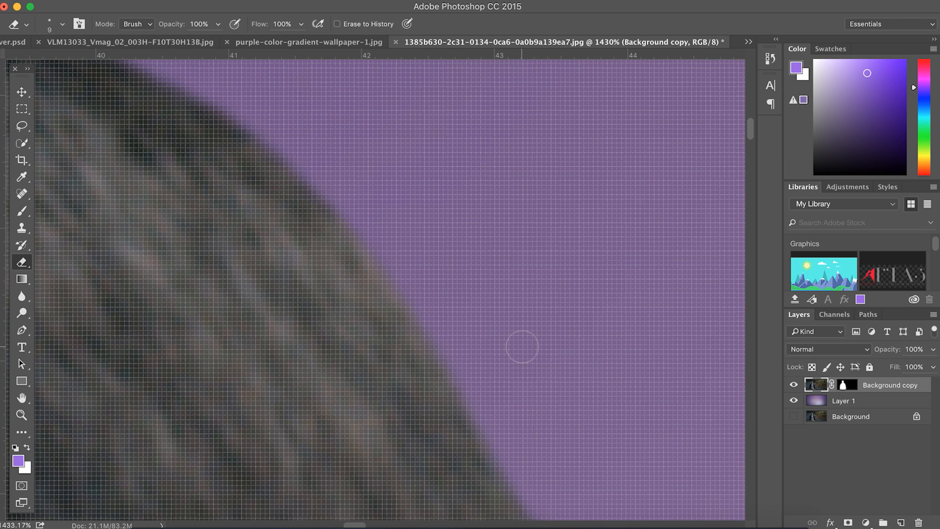
Erase the fringe down the image-right side of the hair as far as the top of the ear
scroll(522, 347, down, 10)
scroll(522, 347, right, 2)
mouse_move(456, 169)
mouse_down()
mouse_move(495, 260)
mouse_move(472, 202)
mouse_move(478, 241)
mouse_move(500, 269)
mouse_move(512, 333)
mouse_move(504, 361)
mouse_up()
scroll(503, 361, down, 8)
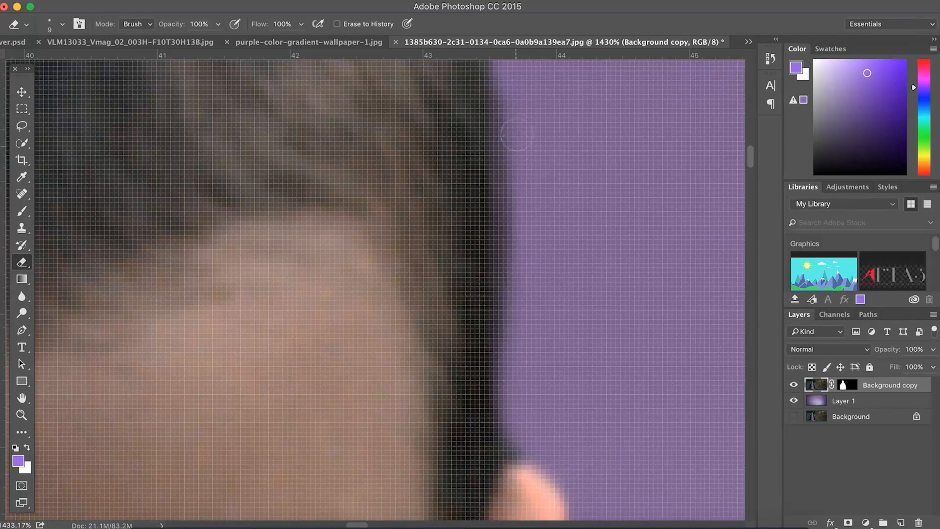
mouse_move(509, 87)
mouse_down()
mouse_move(519, 246)
mouse_move(516, 124)
mouse_move(521, 234)
mouse_move(514, 378)
mouse_up()
Erase the fringe around the outer edge of the image-right ear
mouse_move(526, 433)
mouse_down()
mouse_move(408, 57)
mouse_move(434, 90)
mouse_move(449, 212)
mouse_move(392, 334)
mouse_up()
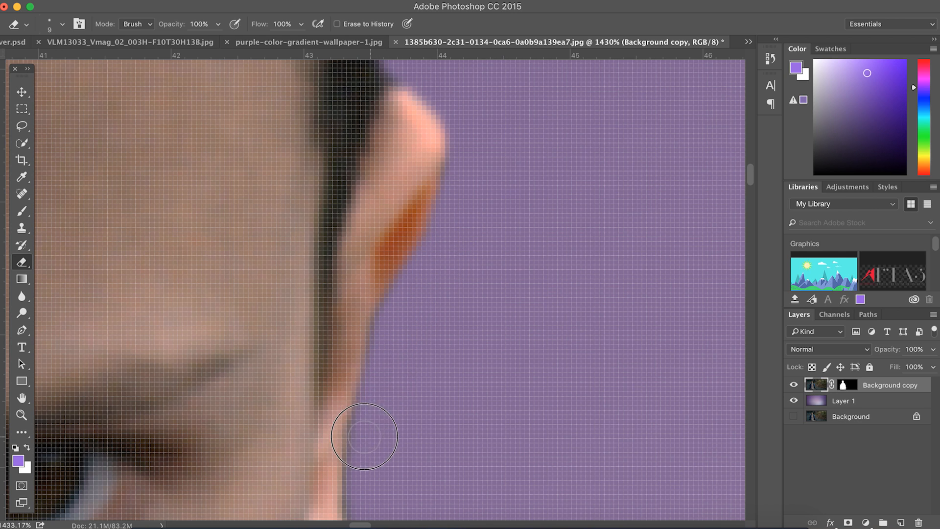
scroll(360, 450, down, 5)
scroll(360, 449, left, 1)
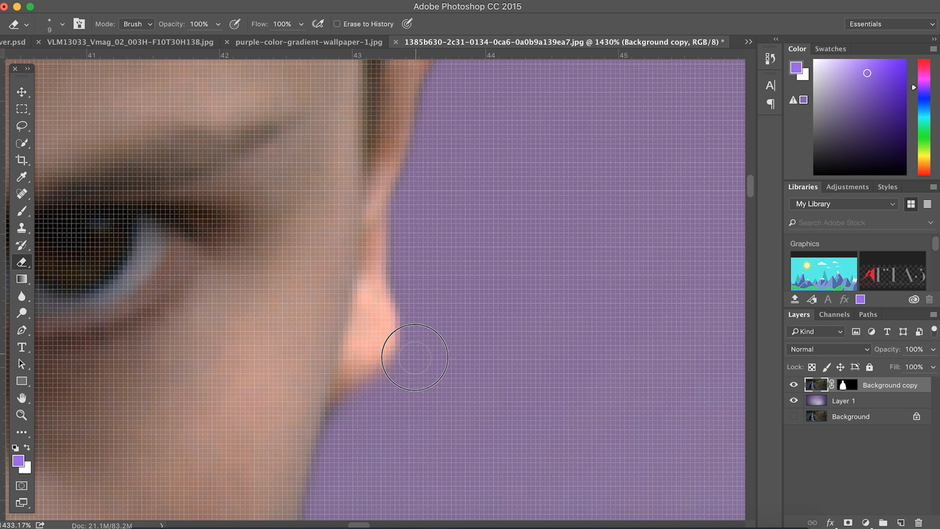
Erase the fringe from below the earlobe along the cheek and jaw down to the jacket collar
drag(360, 405, 490, 144)
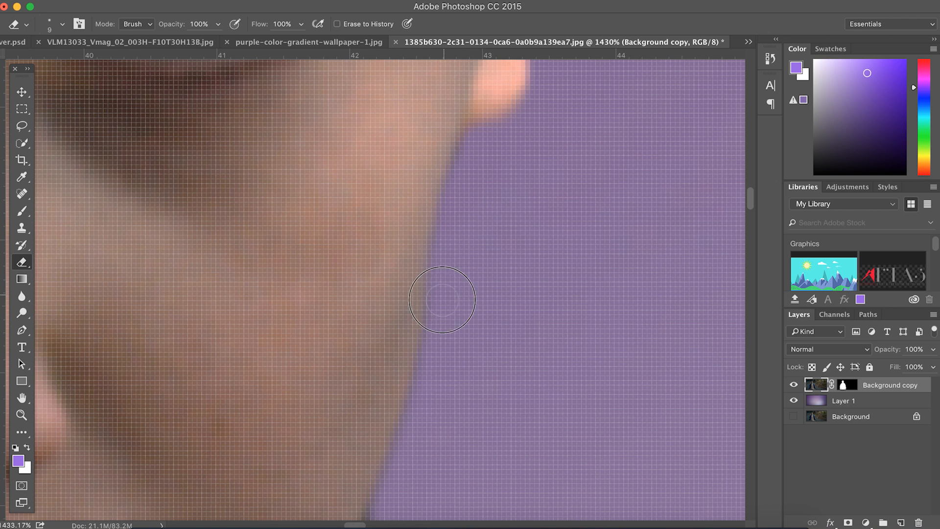
drag(414, 431, 429, 358)
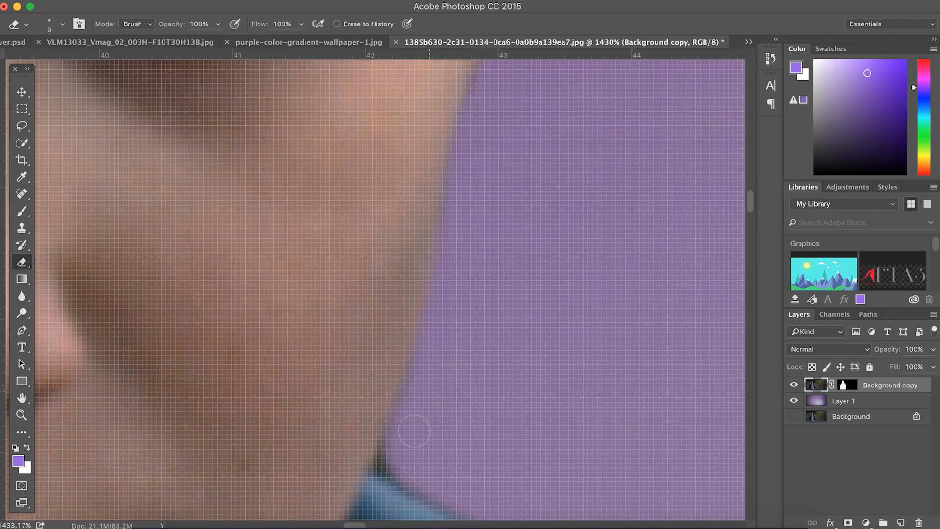
scroll(414, 431, down, 5)
scroll(497, 152, up, 3)
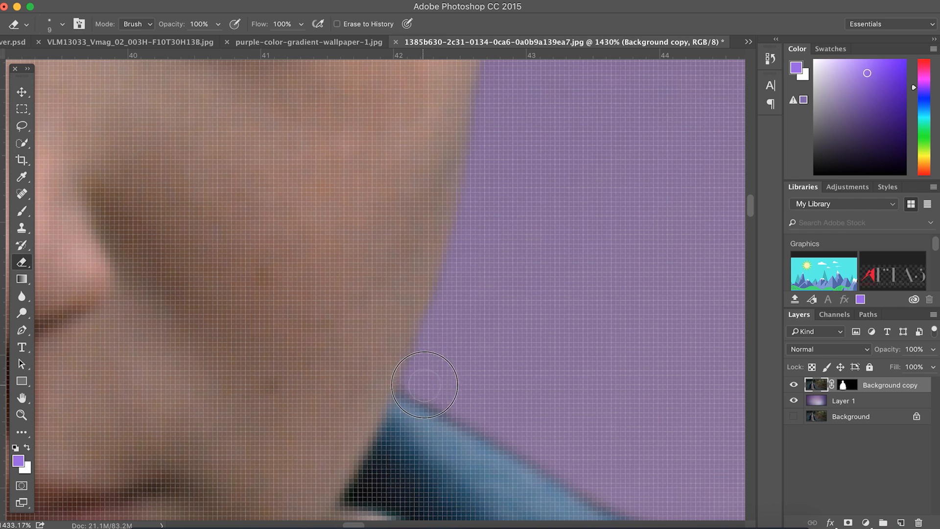
scroll(419, 384, down, 5)
scroll(419, 385, right, 4)
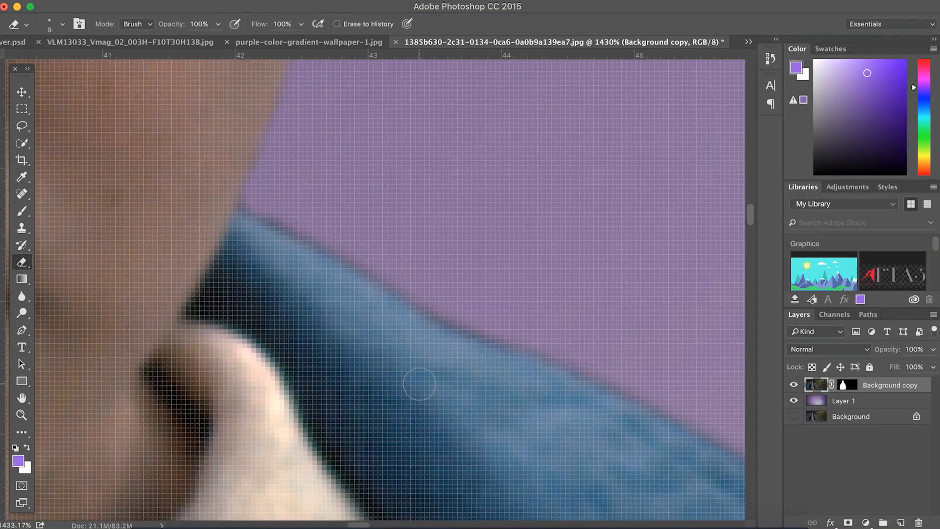